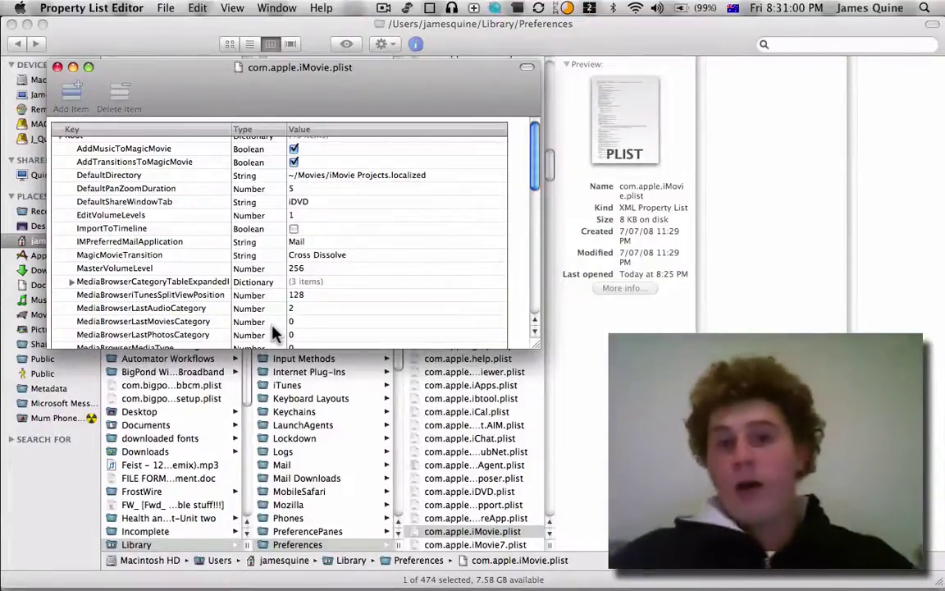
- Check the iMovie workspace, then scroll through the com.apple.iMovie.plist keys in Property List Editor
key(ctrl+Left)
key(ctrl+Left)
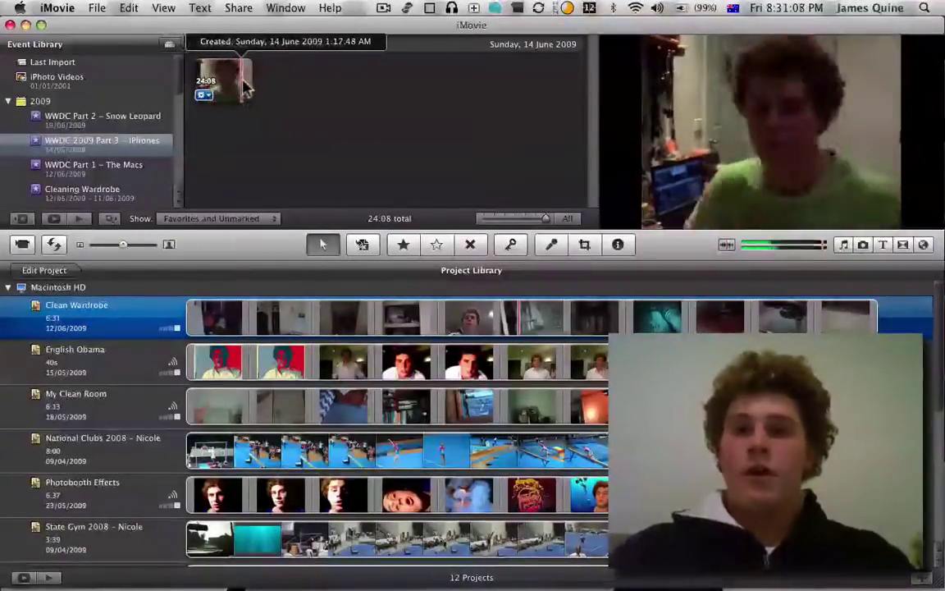
key(ctrl+Right)
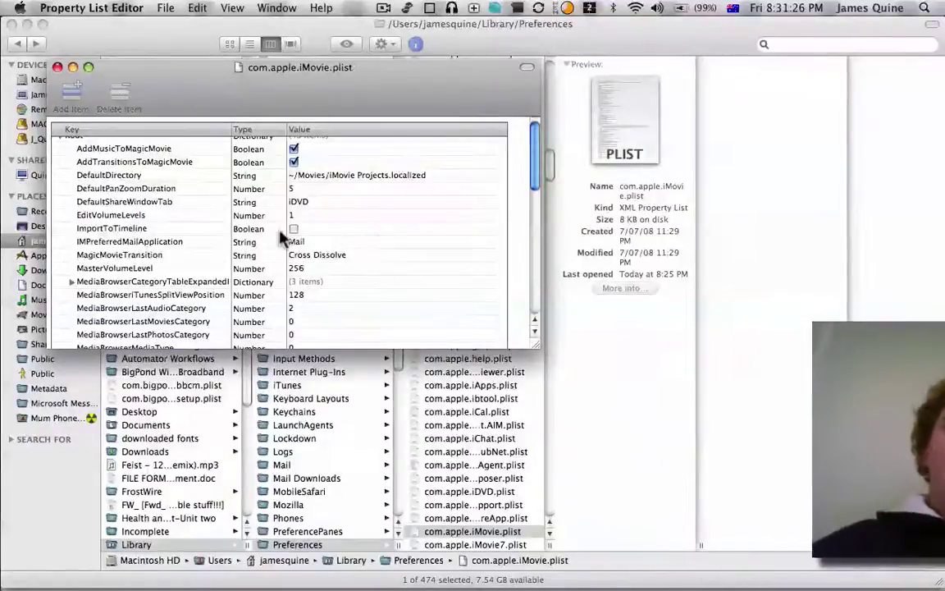
scroll(278, 237, up, 1)
scroll(265, 233, down, 10)
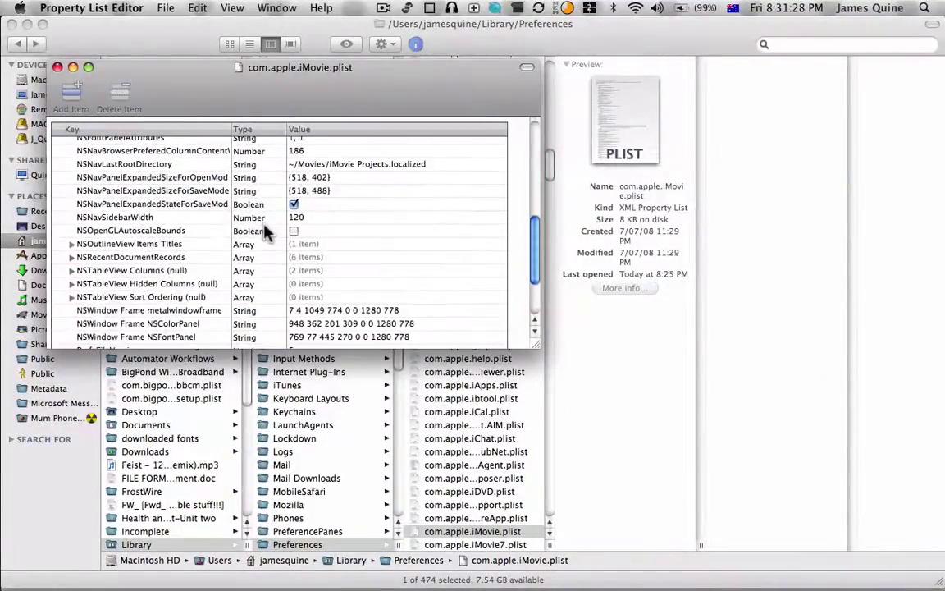
scroll(264, 233, down, 3)
scroll(264, 233, up, 10)
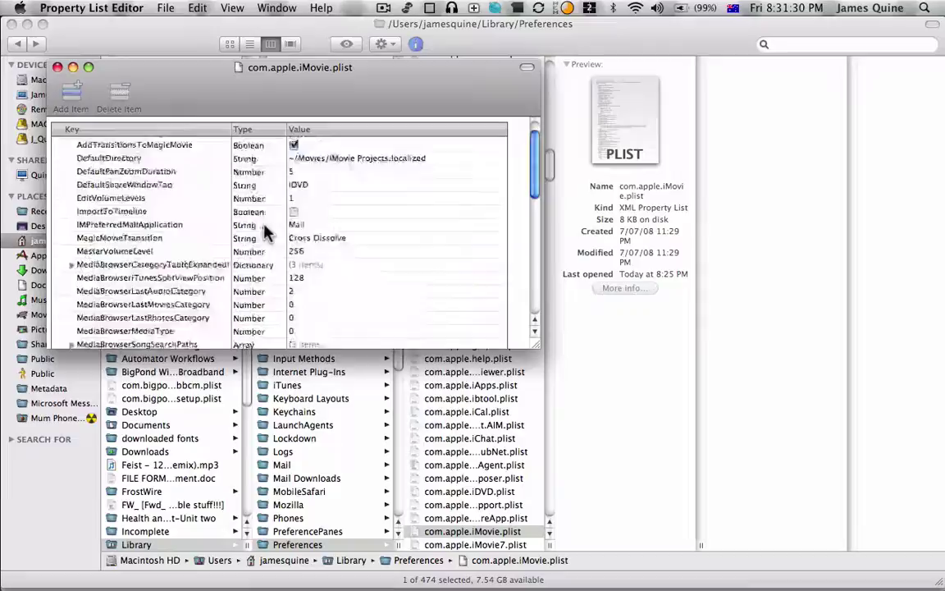
scroll(264, 233, up, 2)
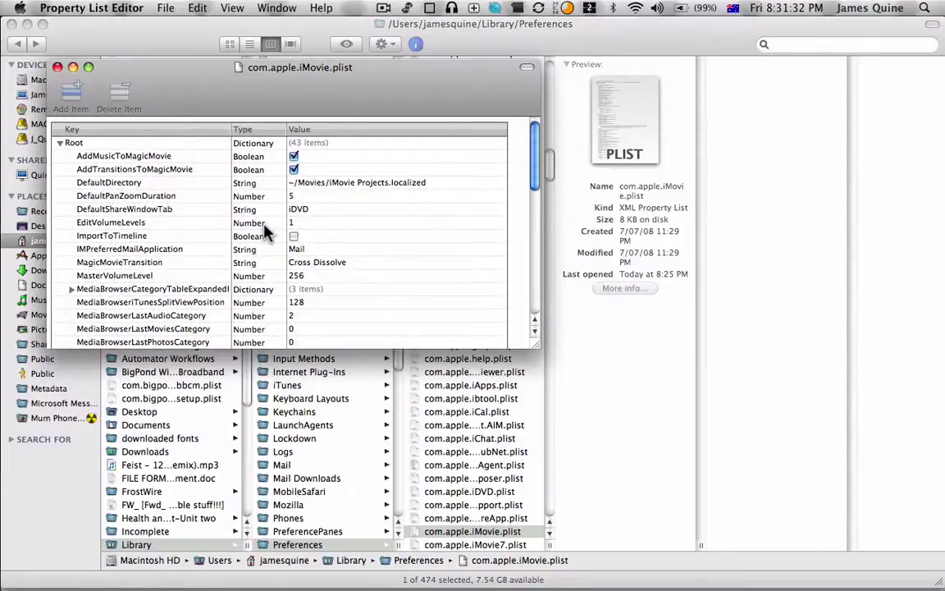
scroll(264, 233, down, 5)
scroll(264, 233, up, 5)
- Close the iMovie plist window and bring the Finder Preferences folder forward
scroll(190, 187, down, 4)
key(super+w)
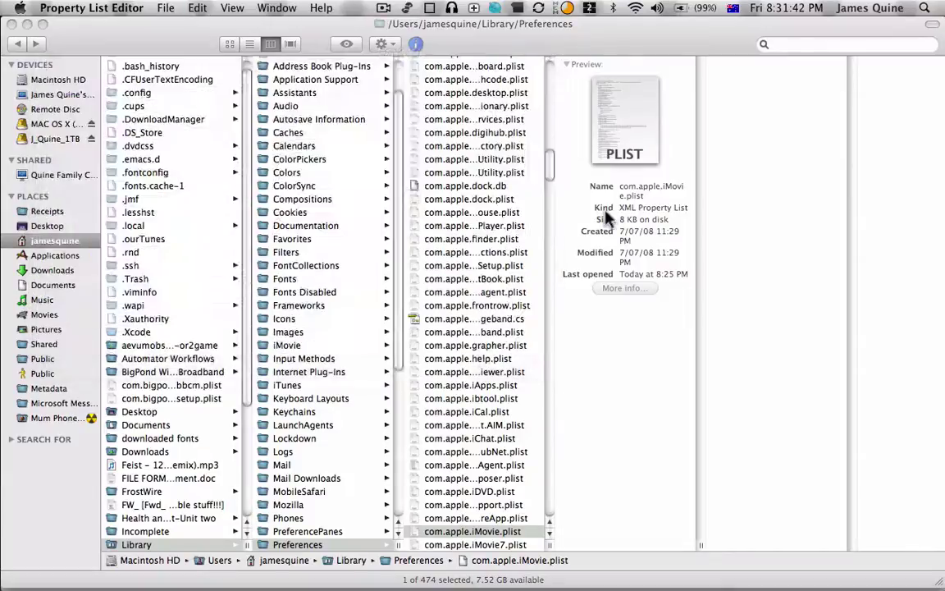
click(457, 533)
scroll(457, 533, up, 8)
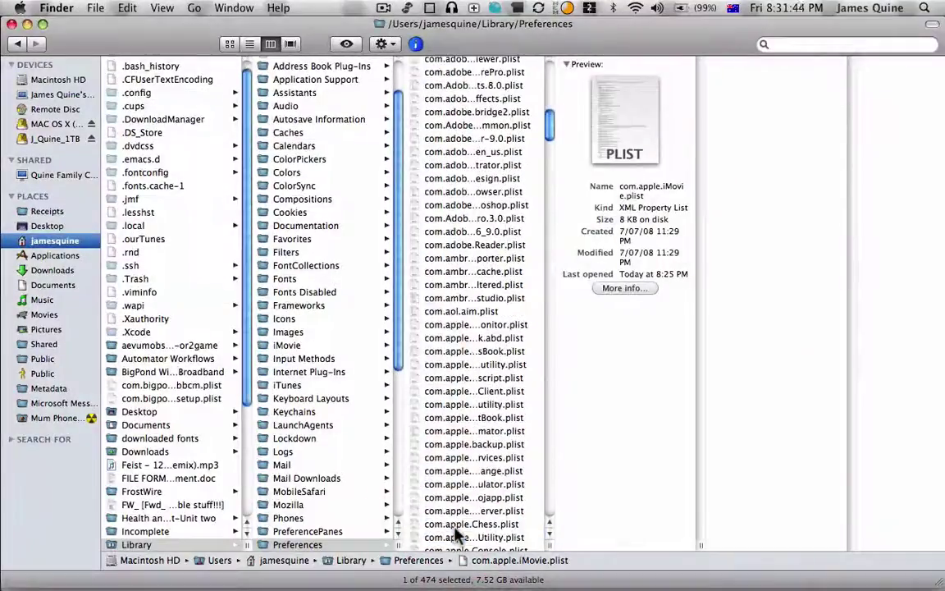
scroll(474, 299, down, 10)
scroll(474, 300, up, 4)
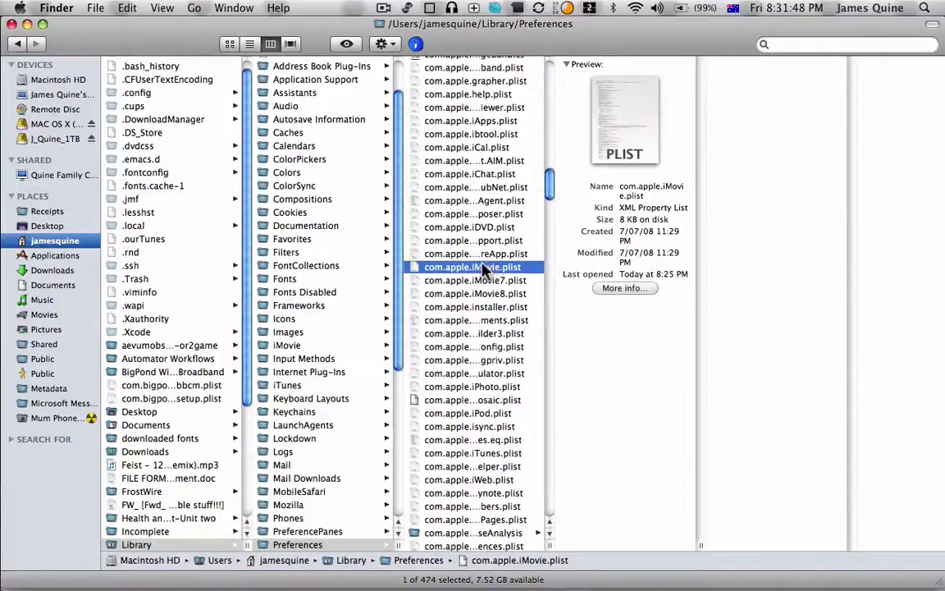
- Select com.apple.iMovie8.plist in Preferences, then jump to the J_Quine_1TB drive's top level
click(453, 307)
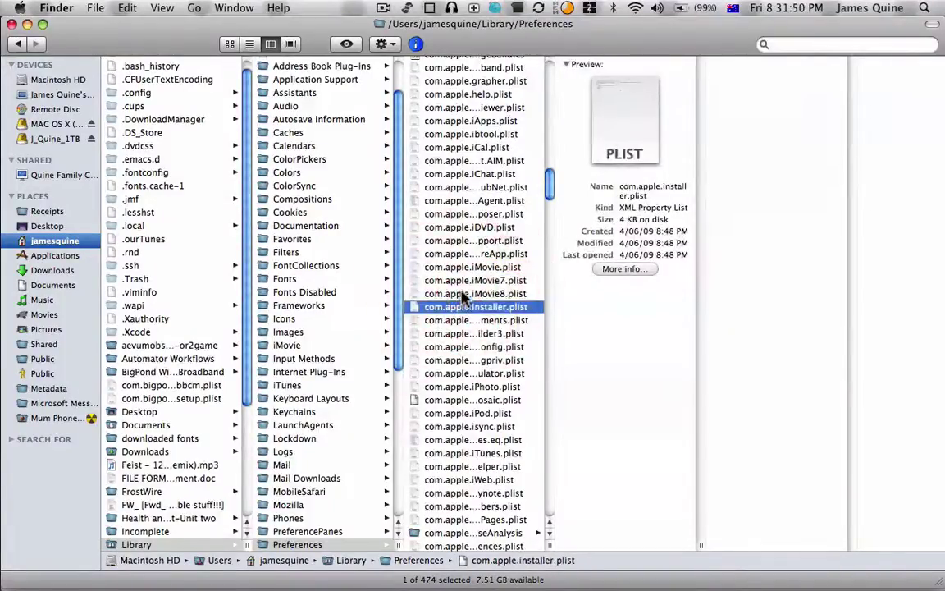
click(461, 295)
scroll(463, 305, up, 2)
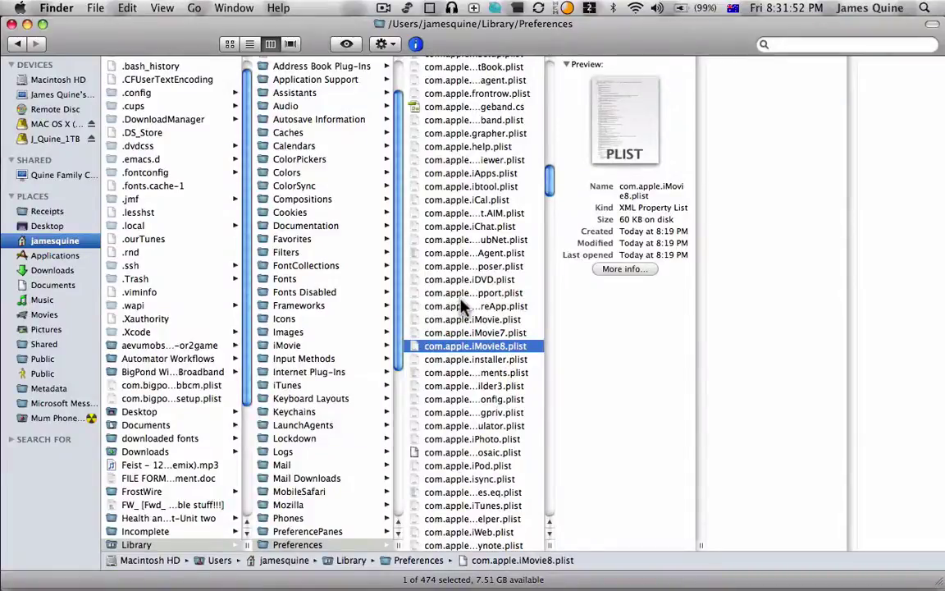
key(super+n)
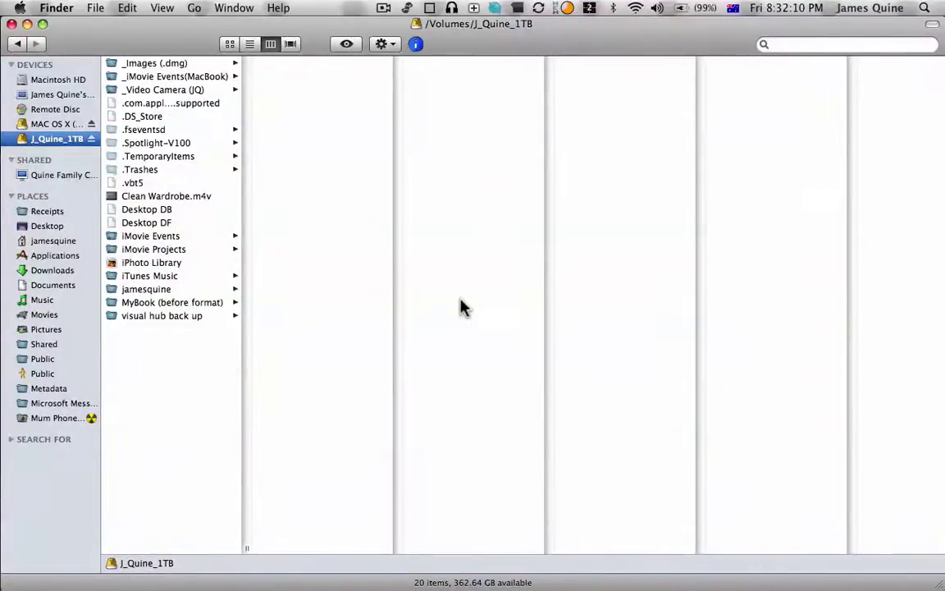
click(197, 237)
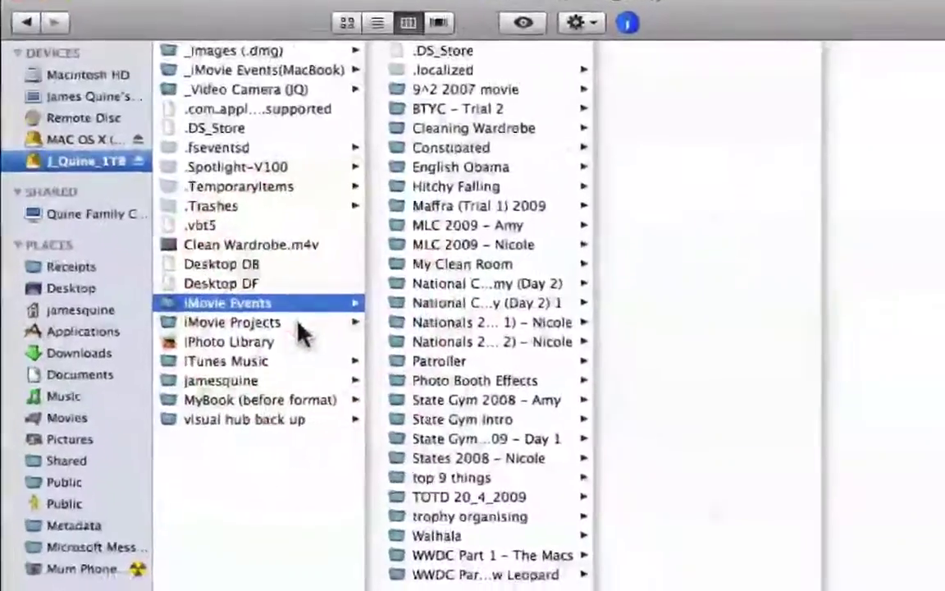
click(279, 303)
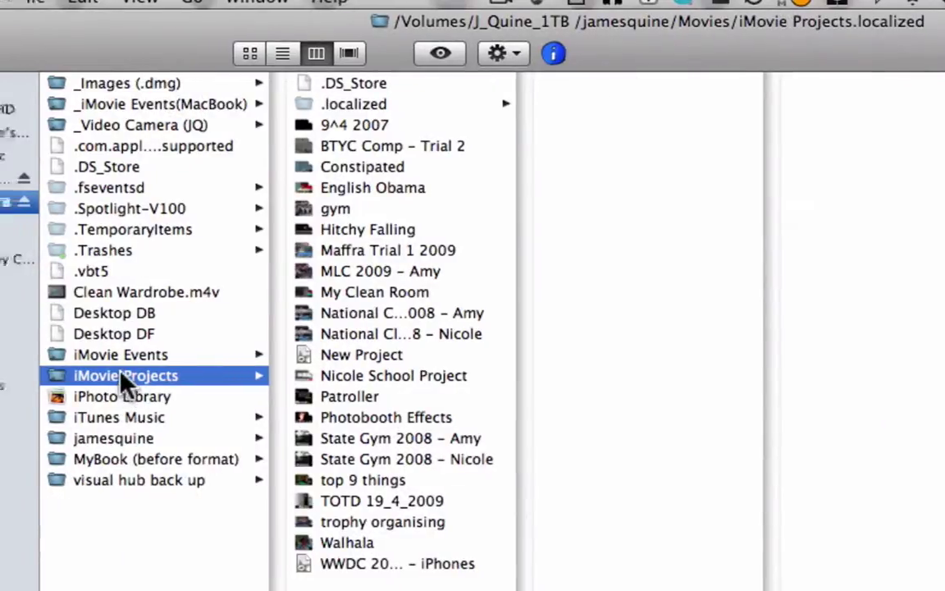
click(115, 357)
click(199, 375)
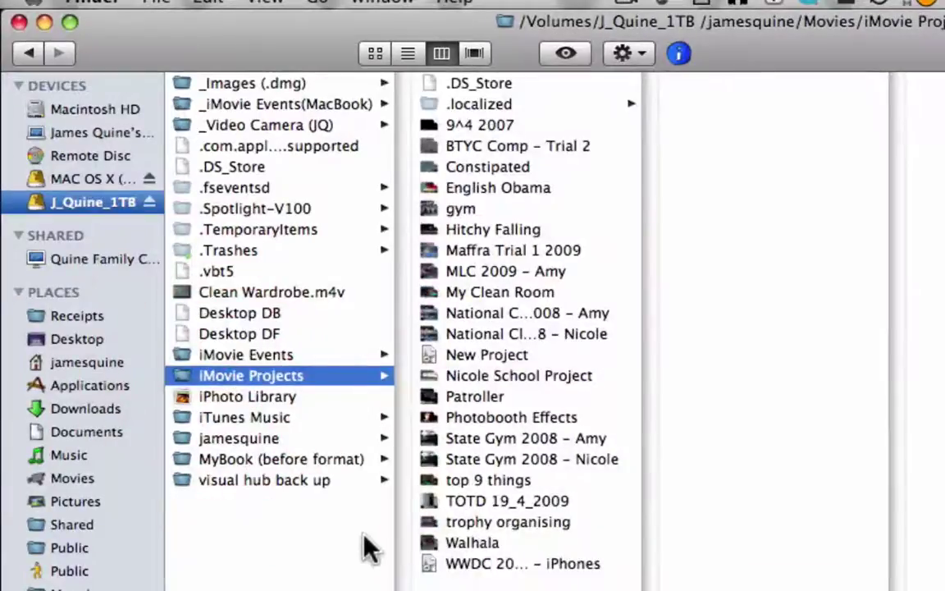
click(294, 546)
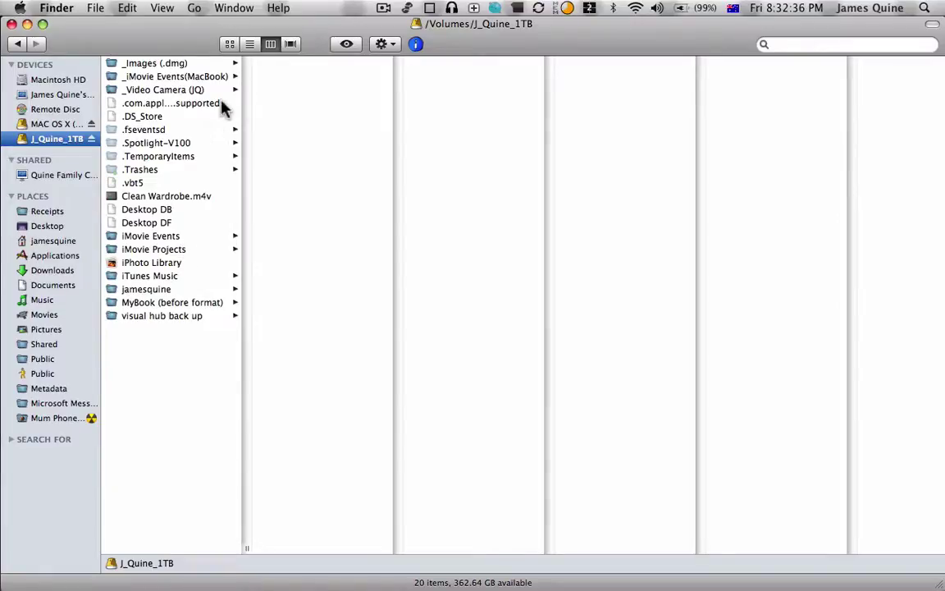
- Show J_Quine_1TB in icon view and marquee-select the iMovie Events and iMovie Projects folders
click(230, 43)
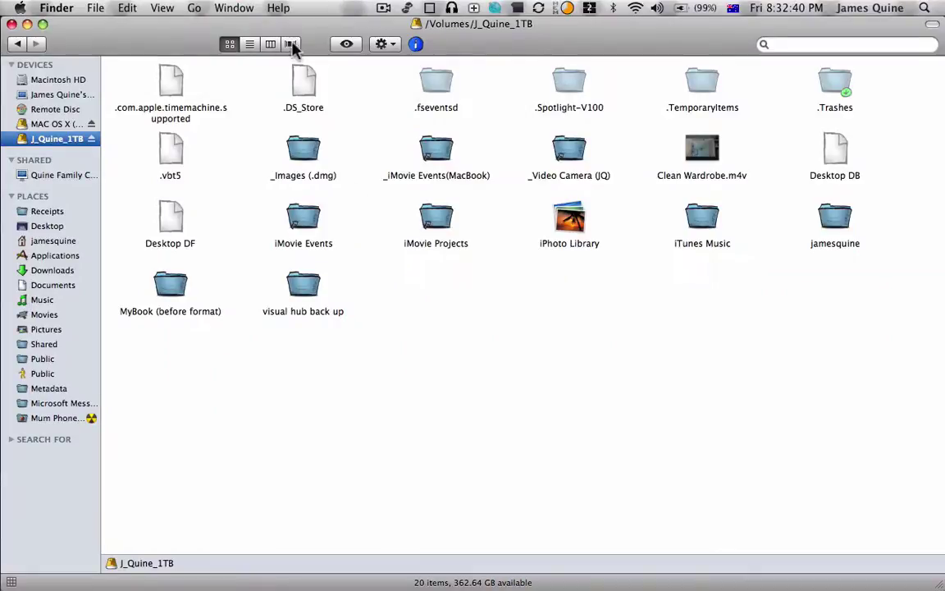
click(162, 7)
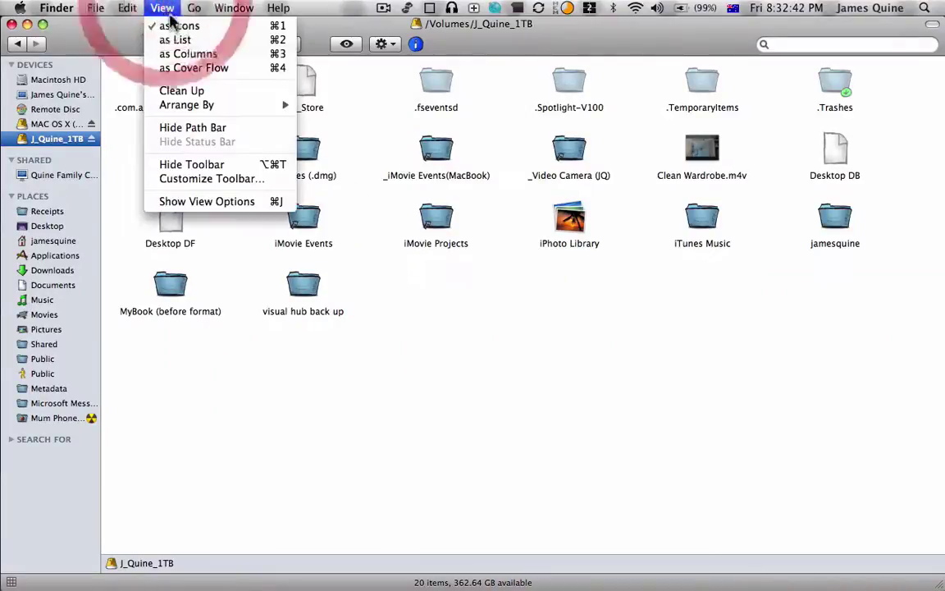
click(169, 27)
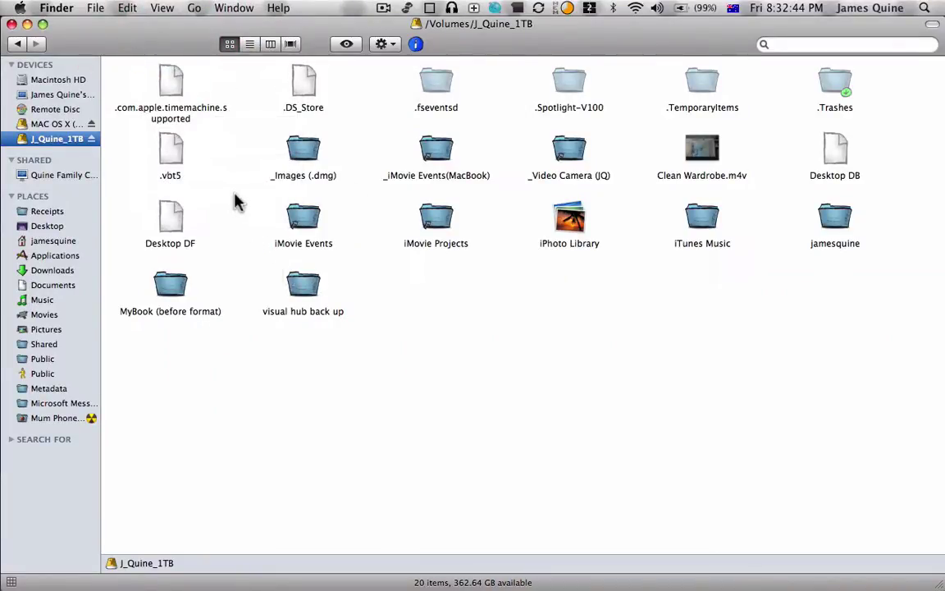
drag(239, 198, 506, 234)
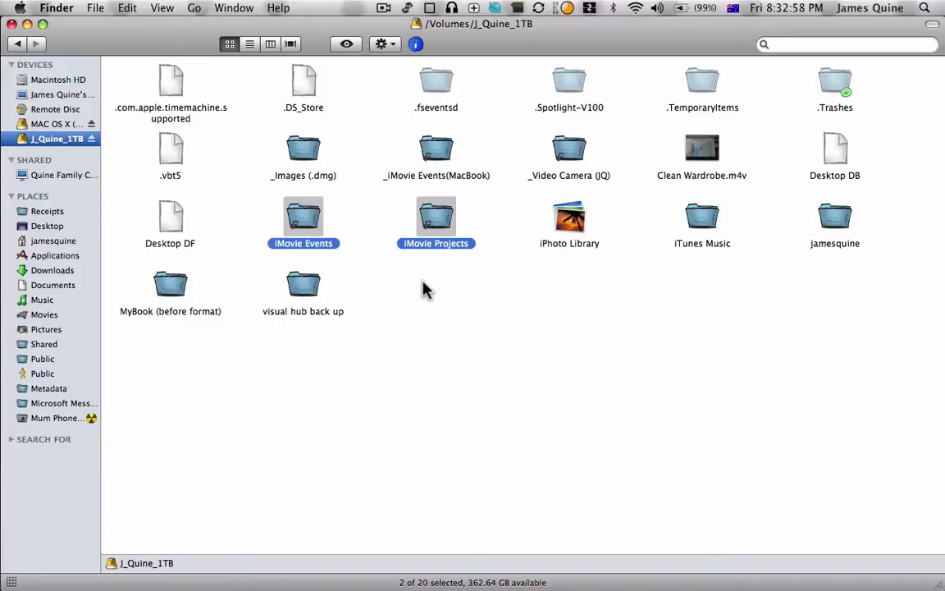
- Switch to iMovie, briefly open the Clean Wardrobe project, and return to the Project Library
key(ctrl+Down)
key(ctrl+Down)
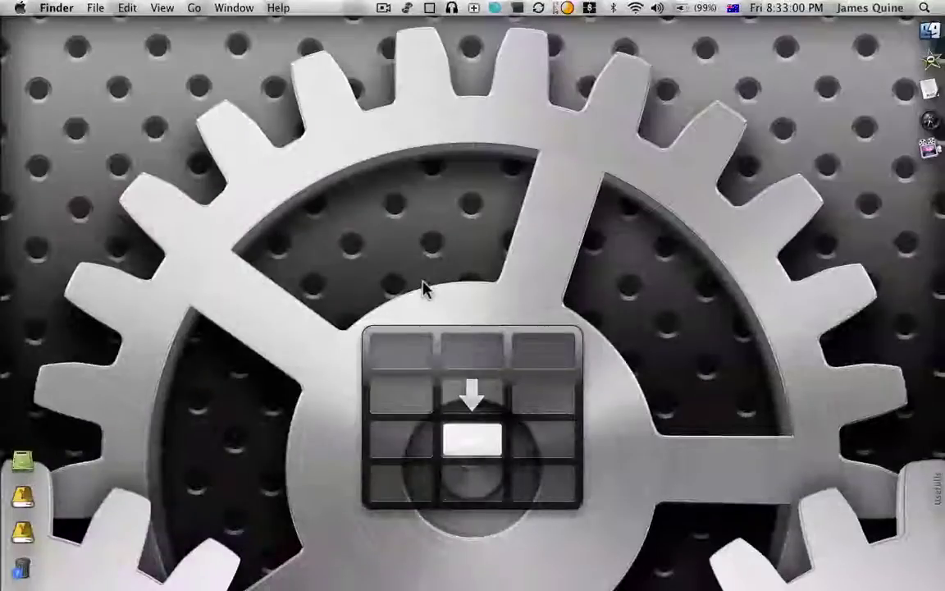
key(ctrl+Right)
click(43, 270)
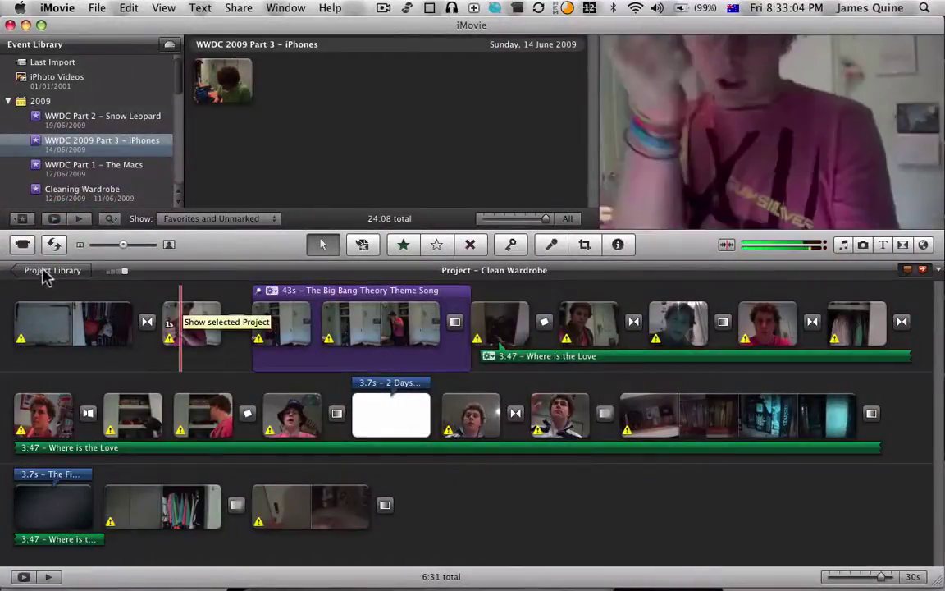
click(48, 269)
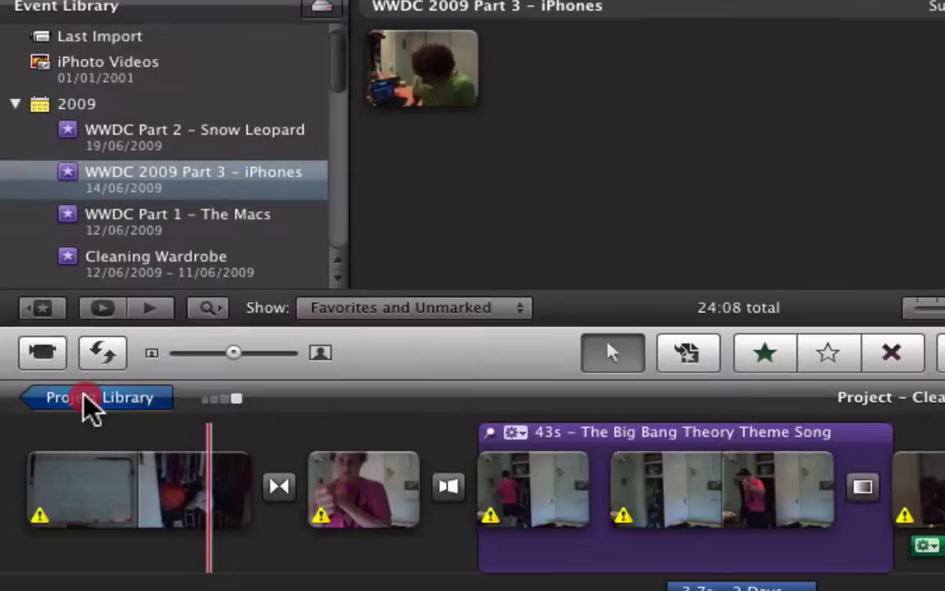
click(105, 413)
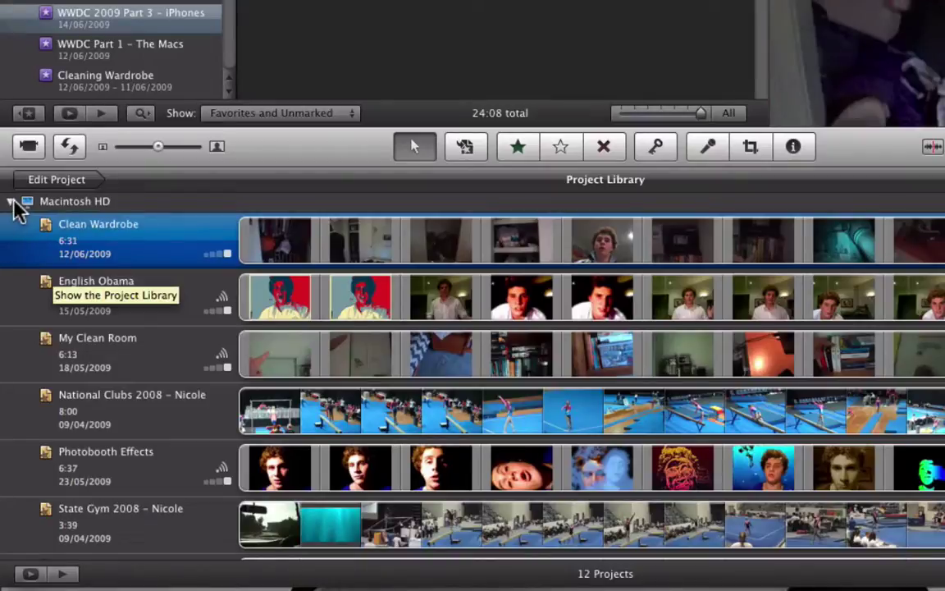
- Collapse the Macintosh HD project list and expand J_Quine_1TB to show its 22 projects
scroll(159, 219, down, 3)
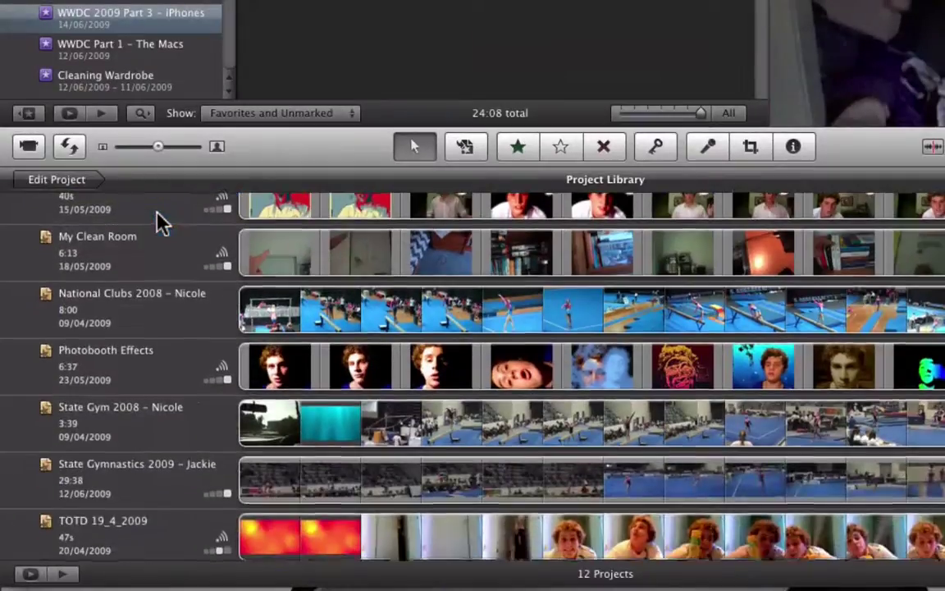
scroll(123, 215, up, 3)
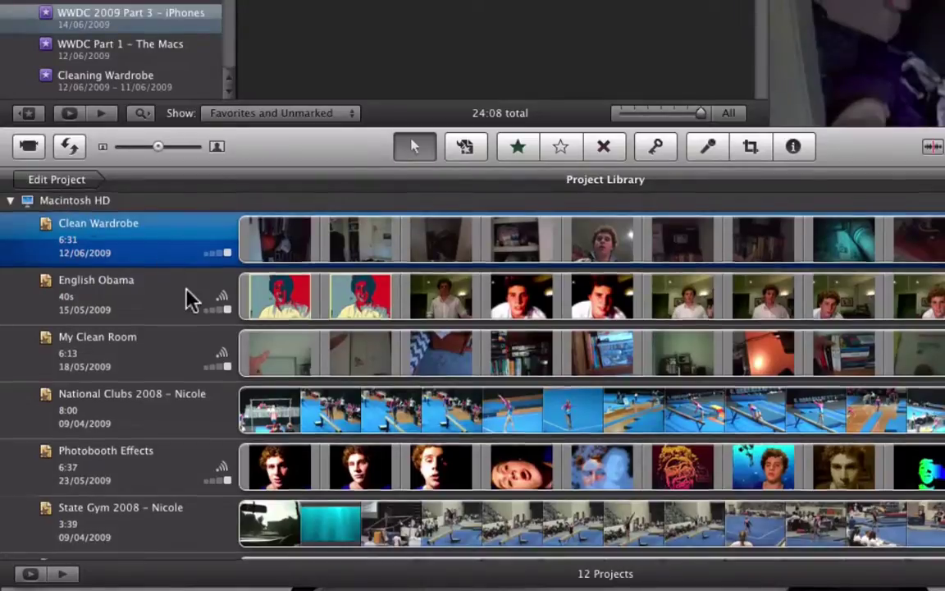
scroll(187, 298, down, 6)
scroll(187, 299, down, 3)
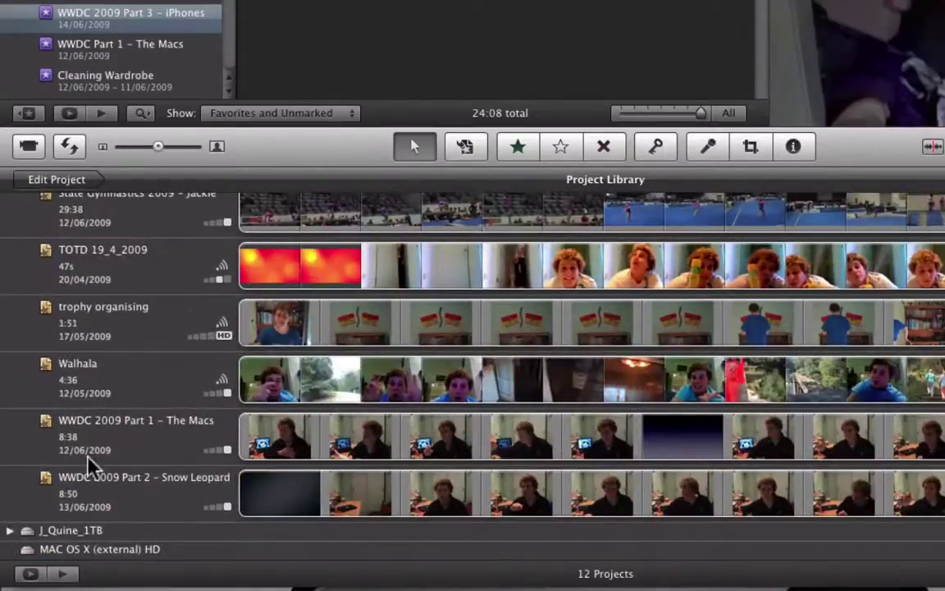
scroll(49, 508, up, 9)
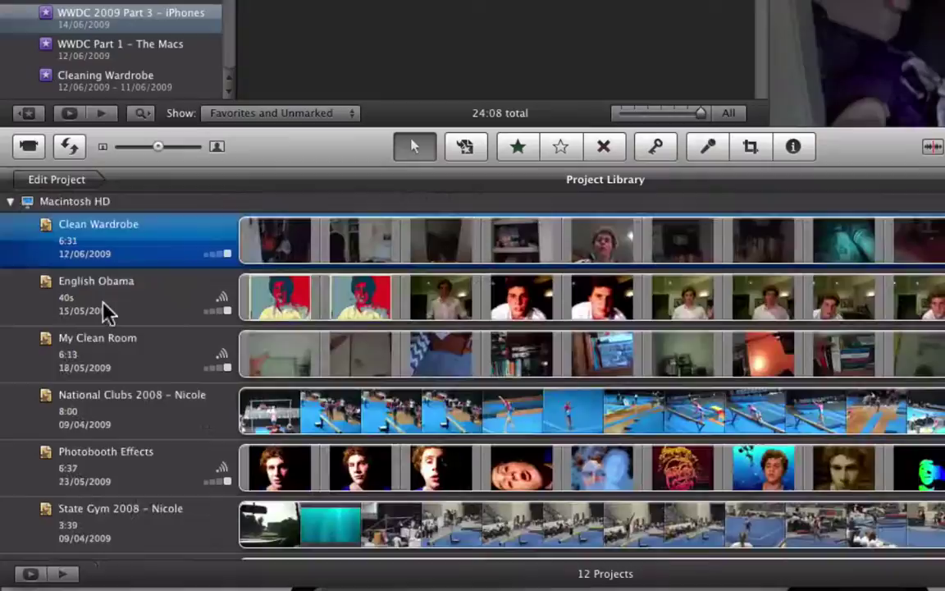
click(10, 201)
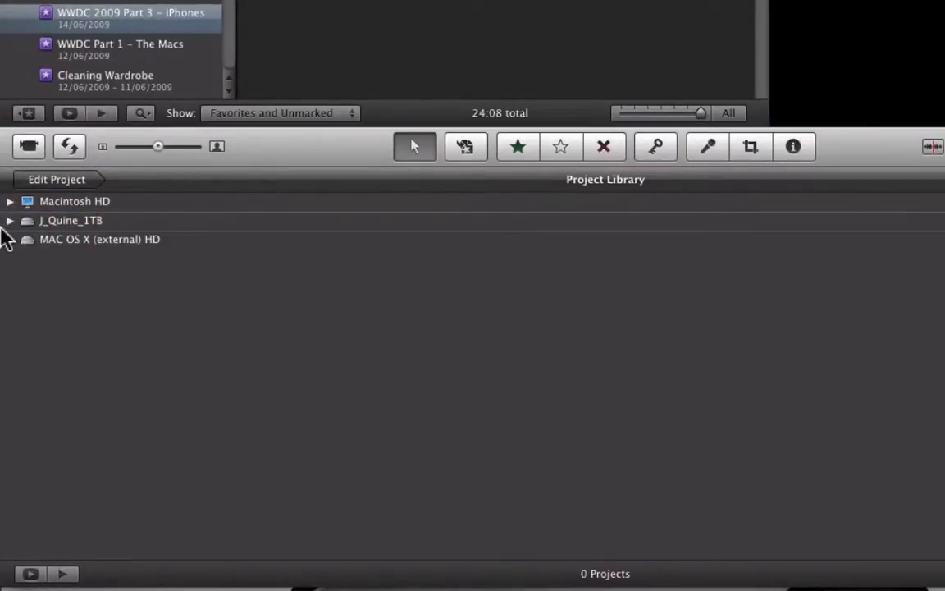
click(10, 221)
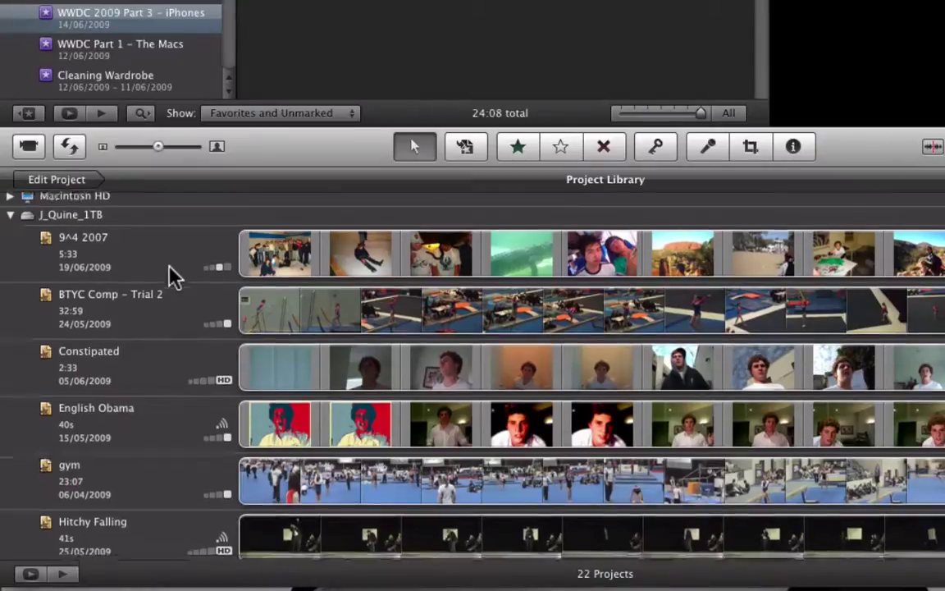
scroll(175, 274, down, 5)
- Switch to the Finder space, clear the folder selection, and open J_Quine_1TB's iMovie Projects folder
key(ctrl+1)
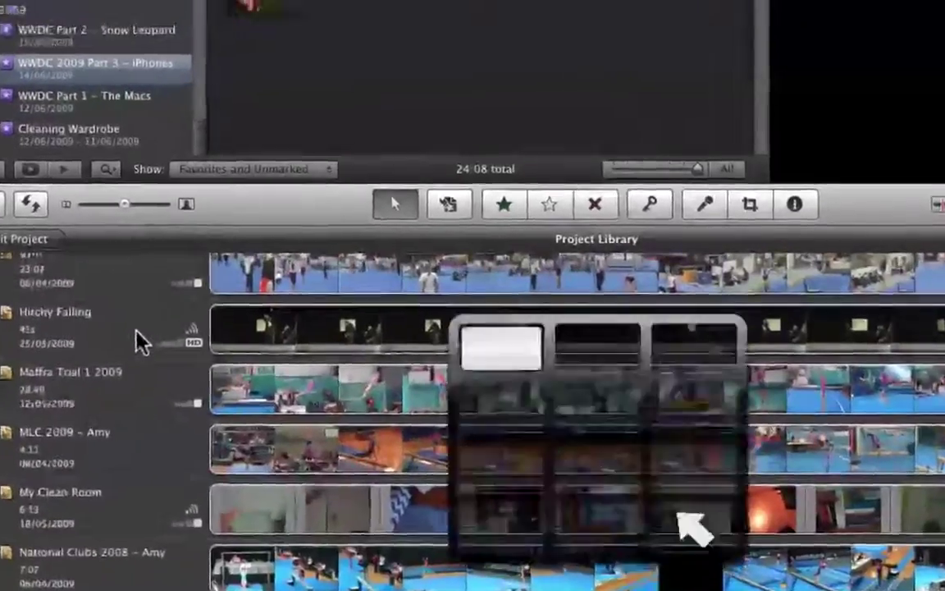
key(ctrl+Right)
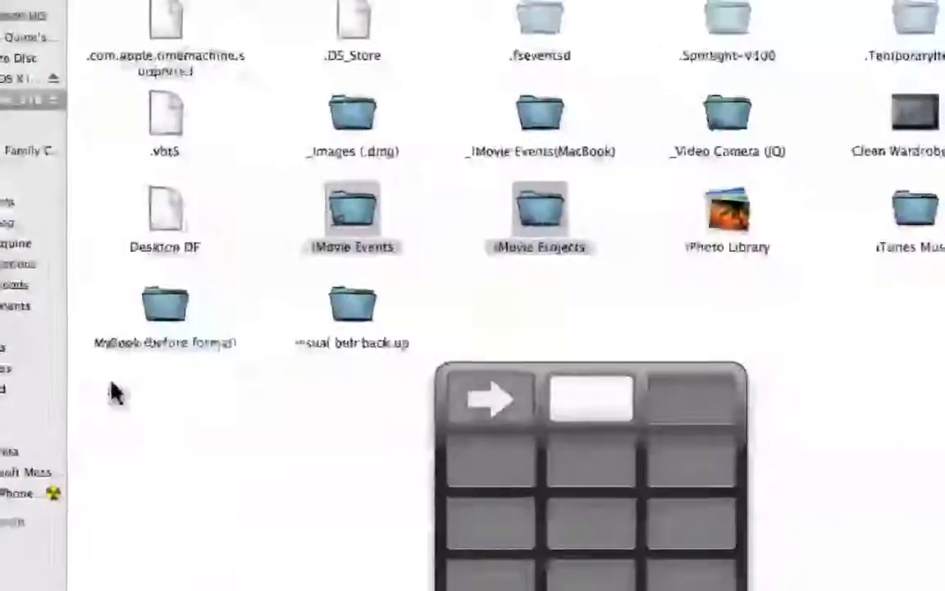
click(530, 302)
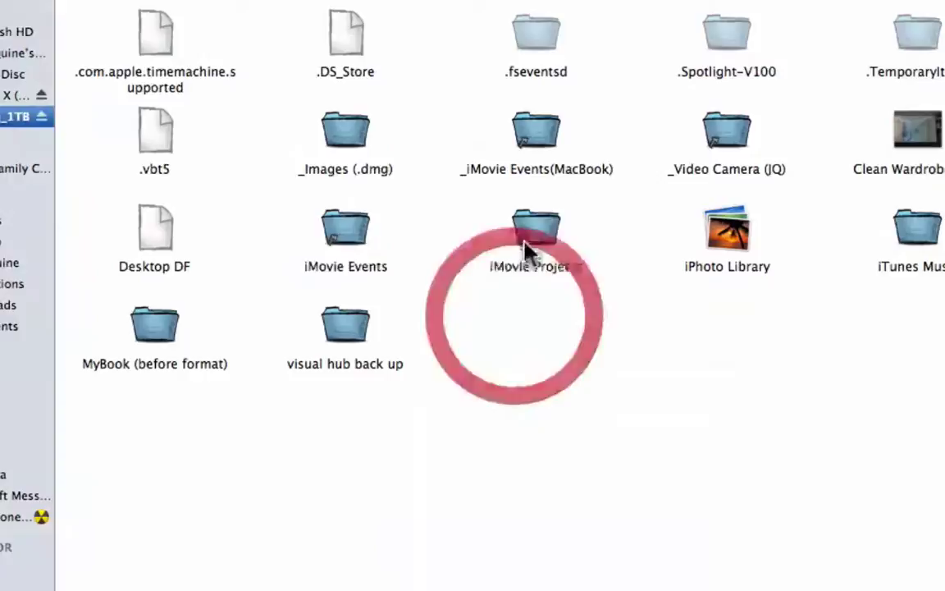
double_click(533, 230)
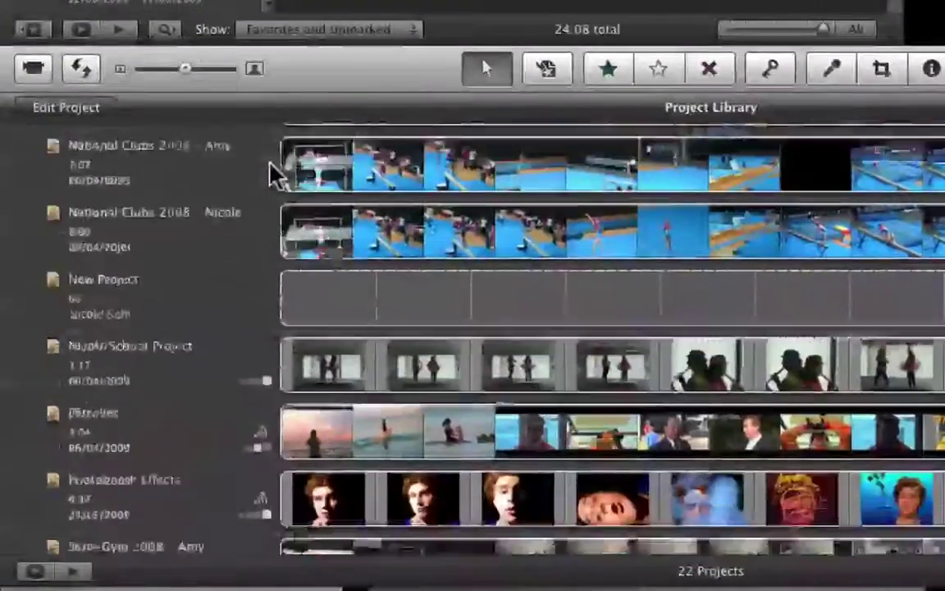
scroll(271, 175, down, 10)
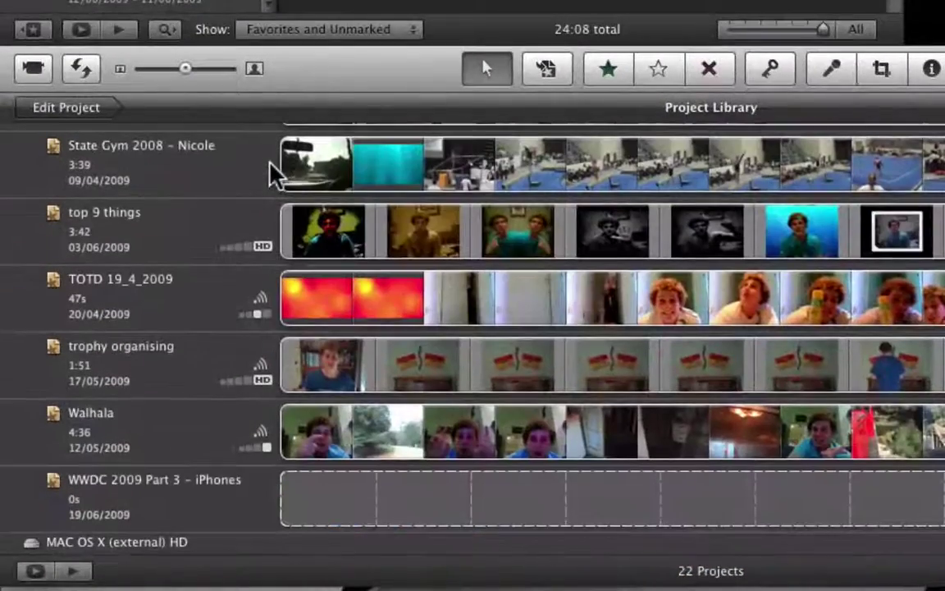
- Scroll to the top of the Project Library and select the J_Quine_1TB drive row
scroll(228, 302, up, 15)
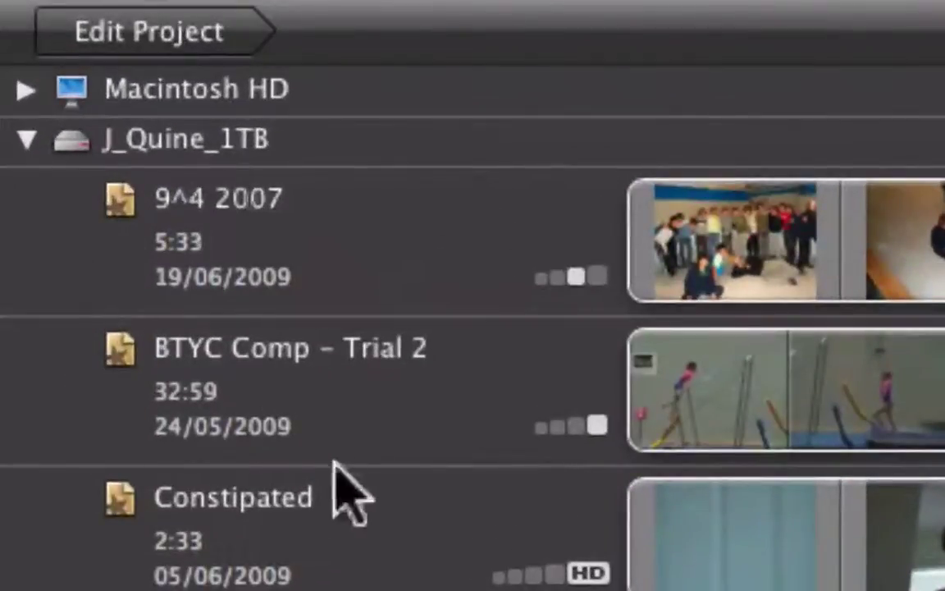
click(27, 156)
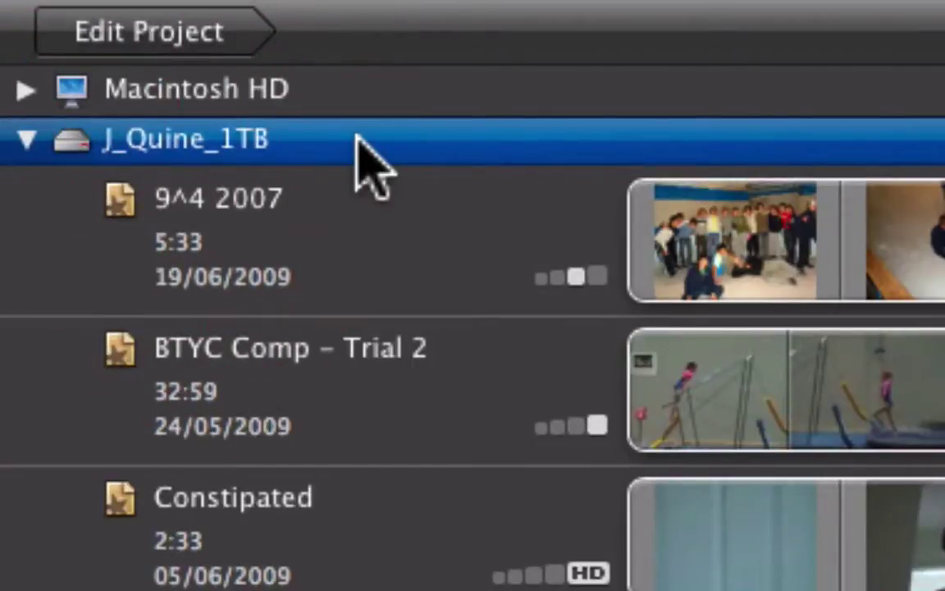
- Create a new project named 'Youtube Test' in Widescreen (16:9) with theme None
click(271, 0)
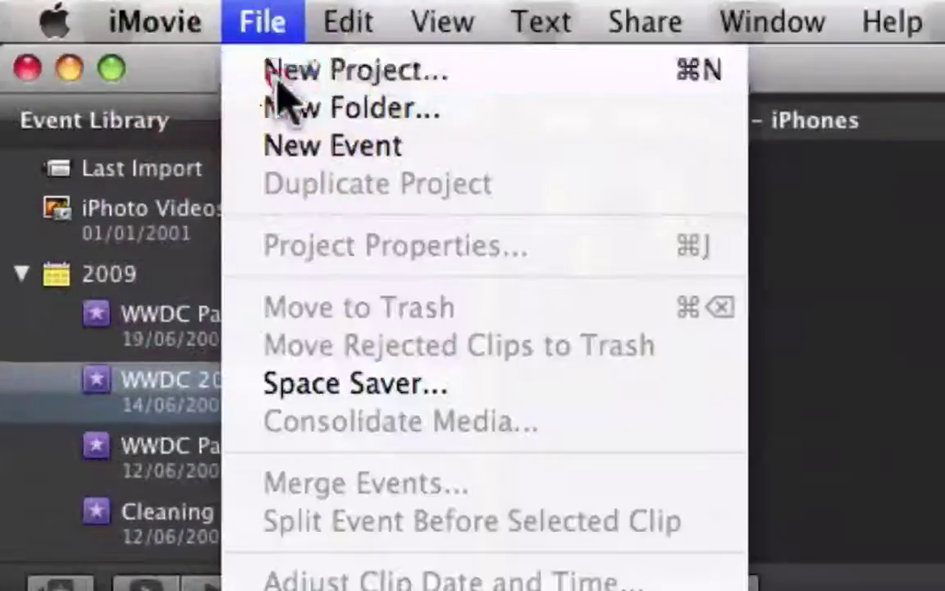
click(269, 0)
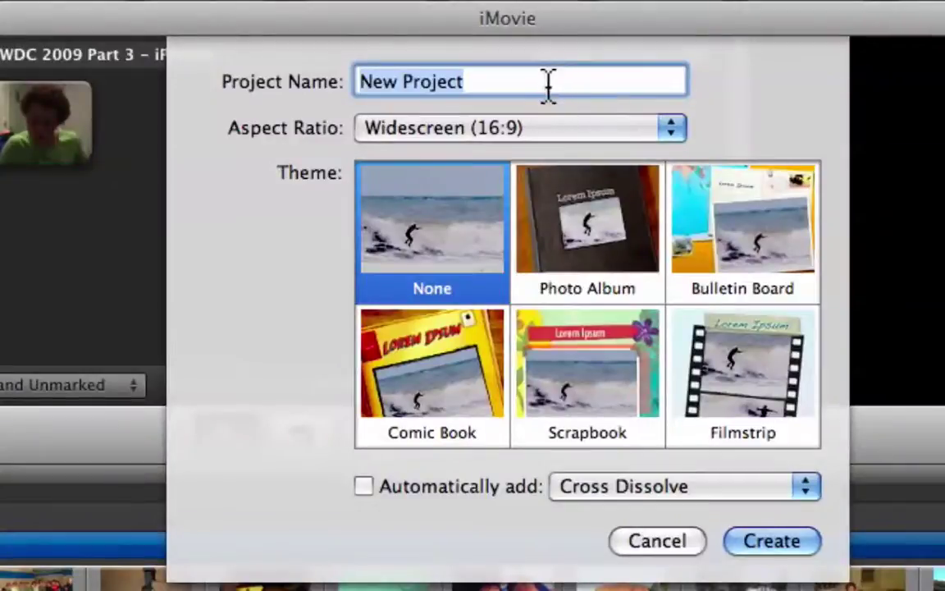
text(Yo)
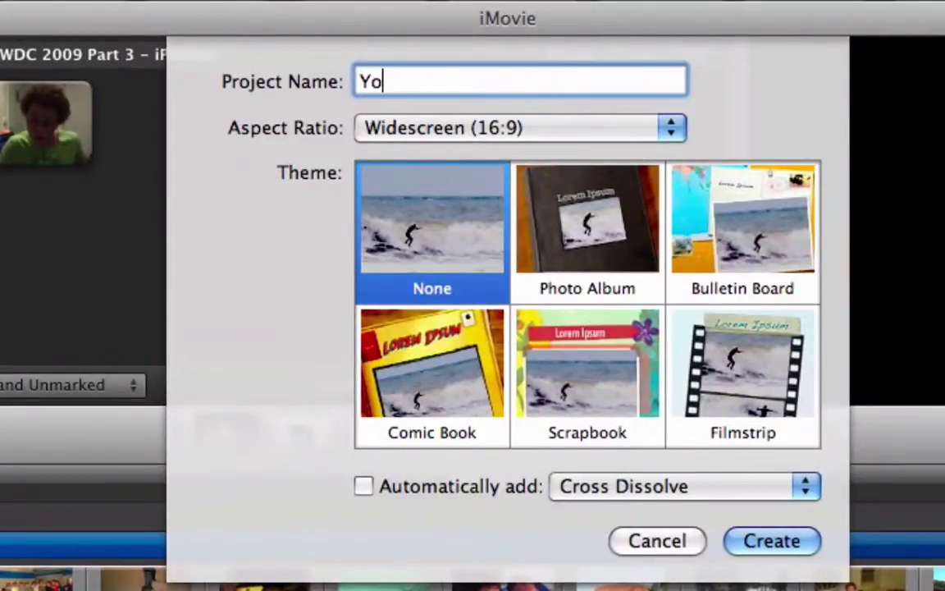
text(utube Test)
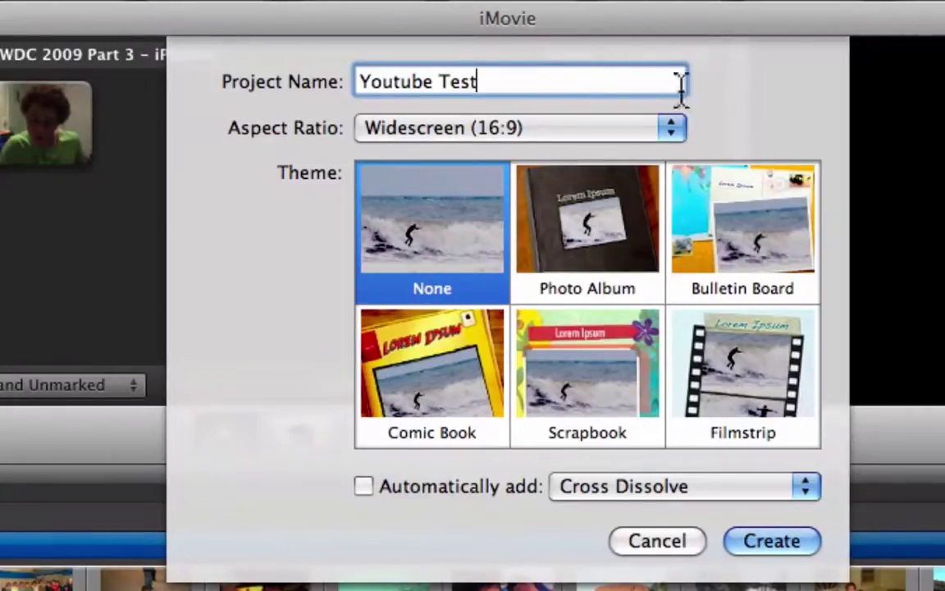
click(616, 130)
click(617, 130)
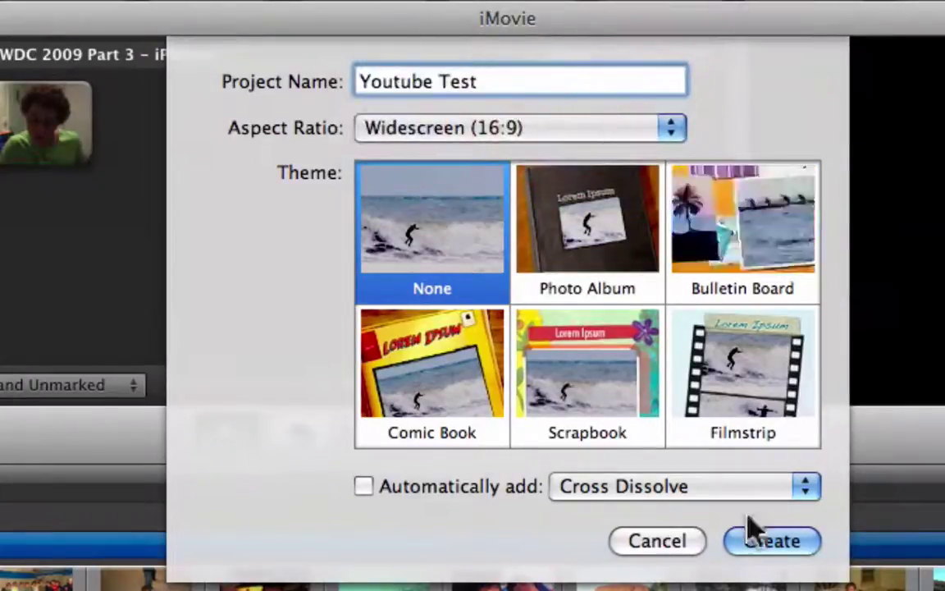
click(747, 541)
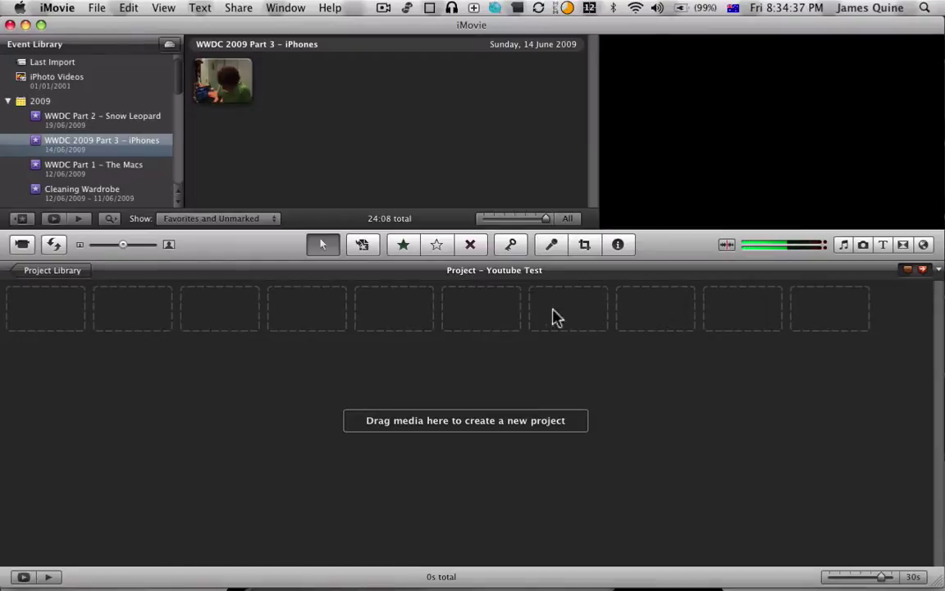
- Return to the Project Library, scroll up to J_Quine_1TB's list showing Youtube Test, then switch to Finder
click(26, 276)
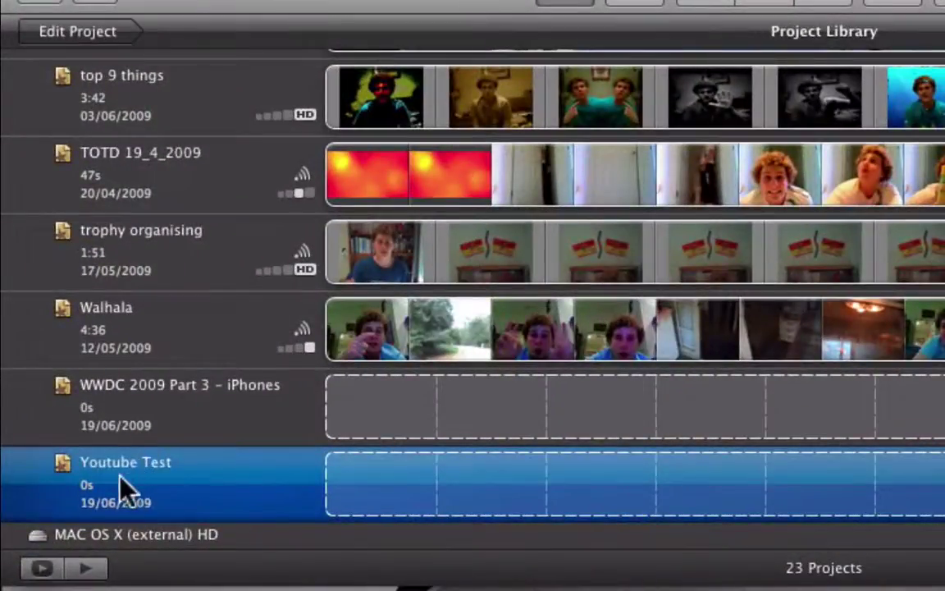
scroll(95, 475, up, 10)
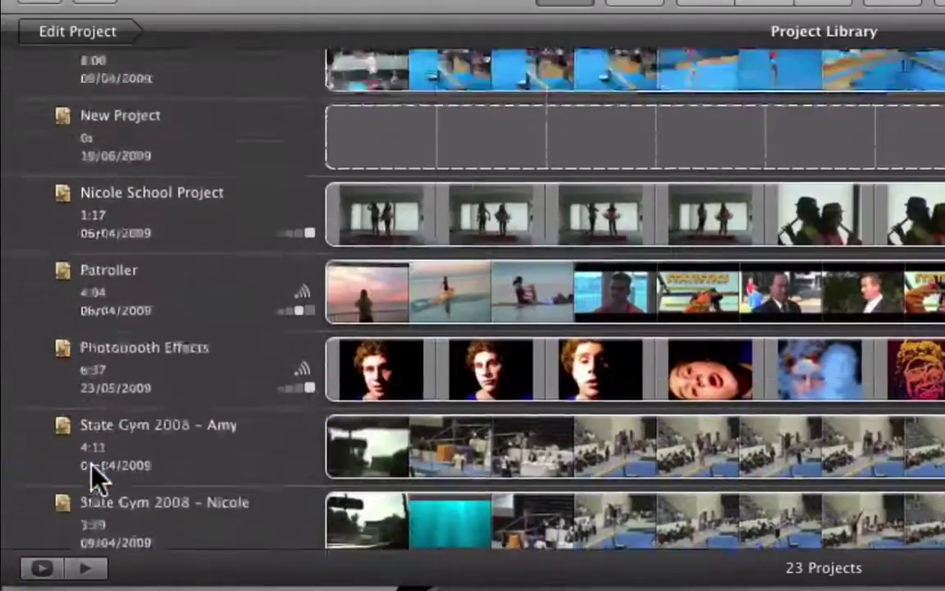
scroll(92, 478, up, 15)
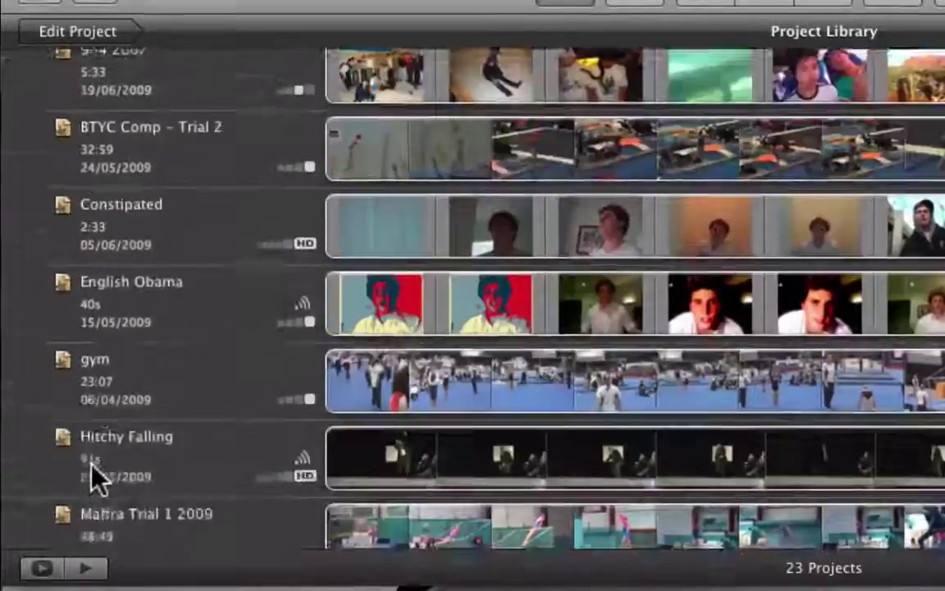
scroll(92, 478, up, 3)
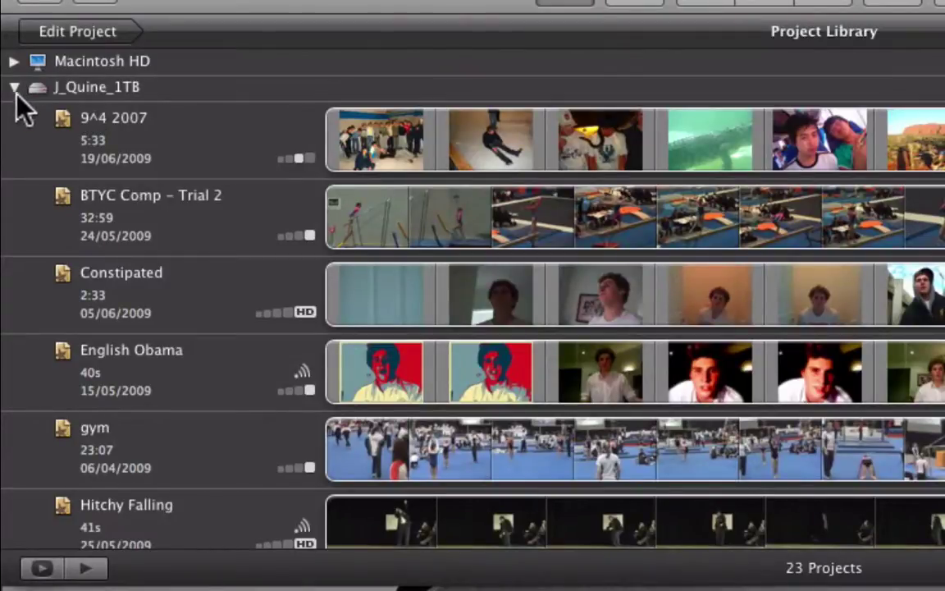
key(ctrl+Right)
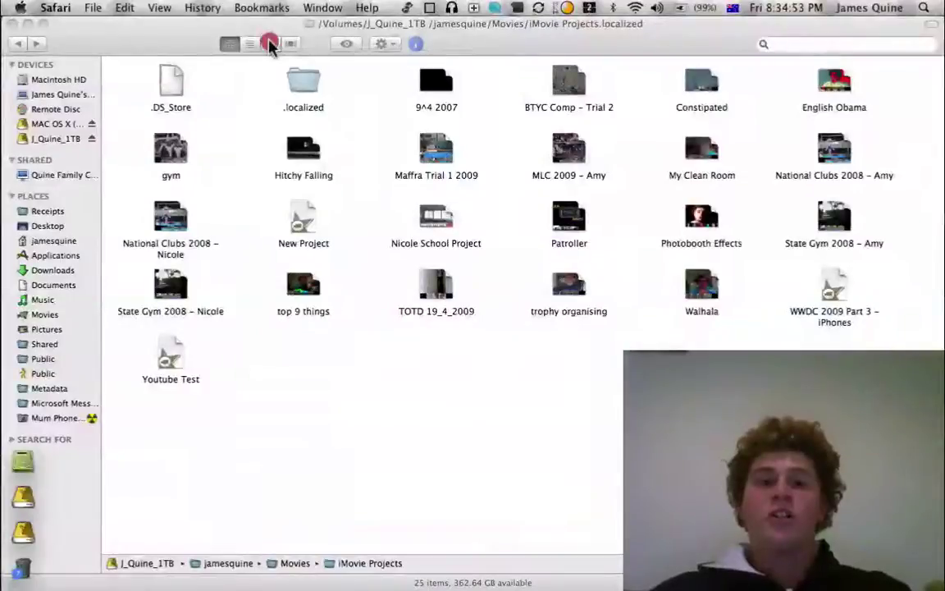
- Switch Finder to column view and navigate via iMovie Events to iMovie Projects, listing Youtube Test
click(271, 45)
click(218, 468)
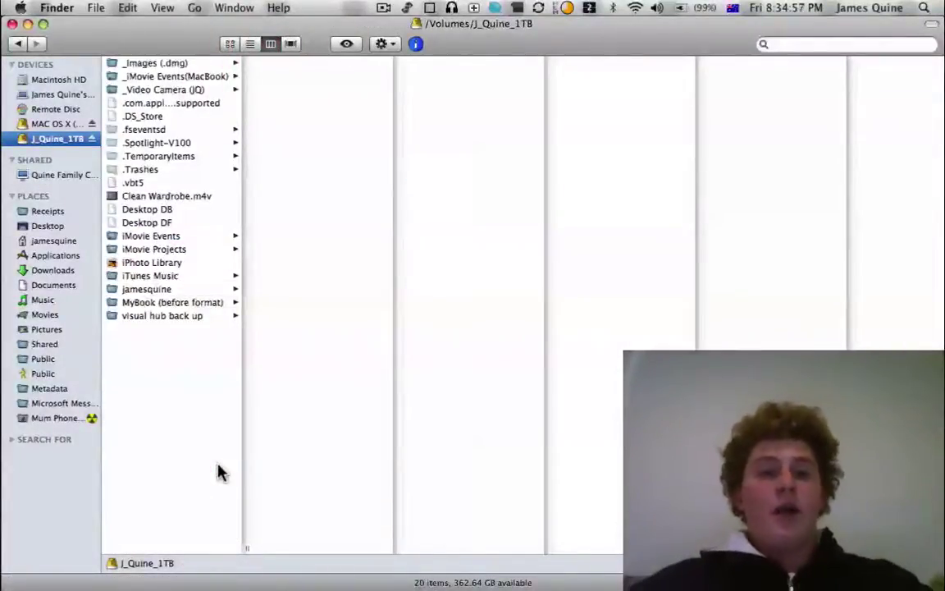
click(169, 236)
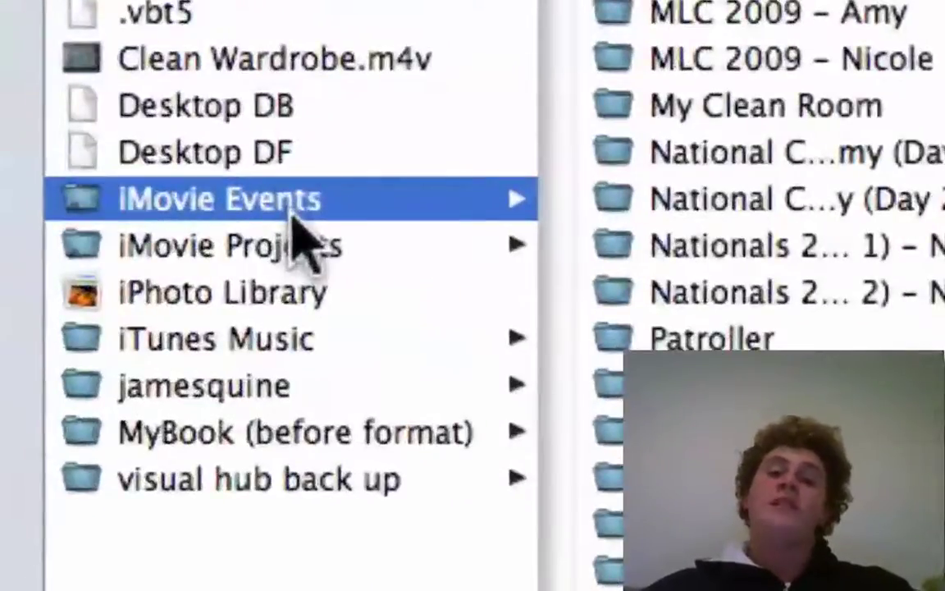
click(285, 238)
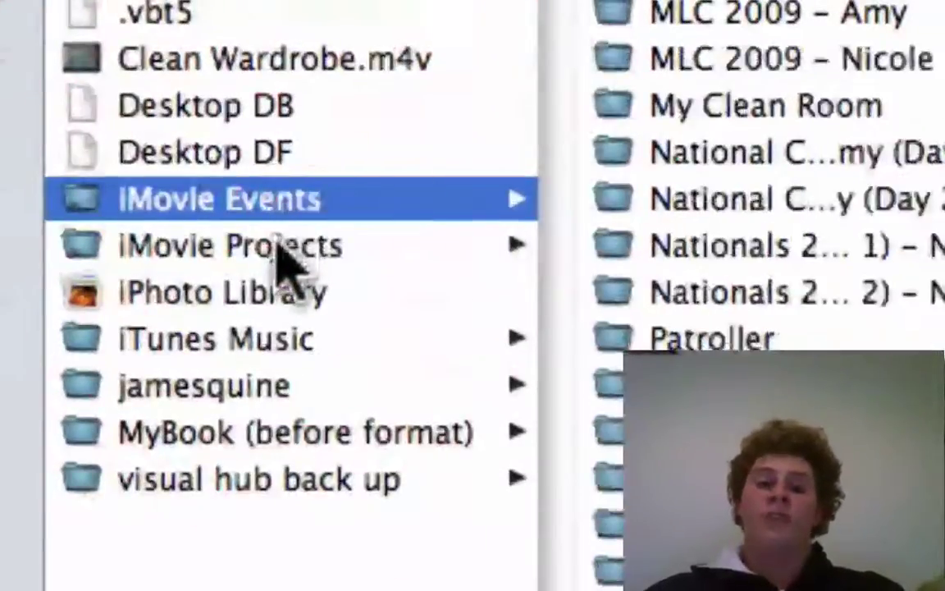
click(279, 242)
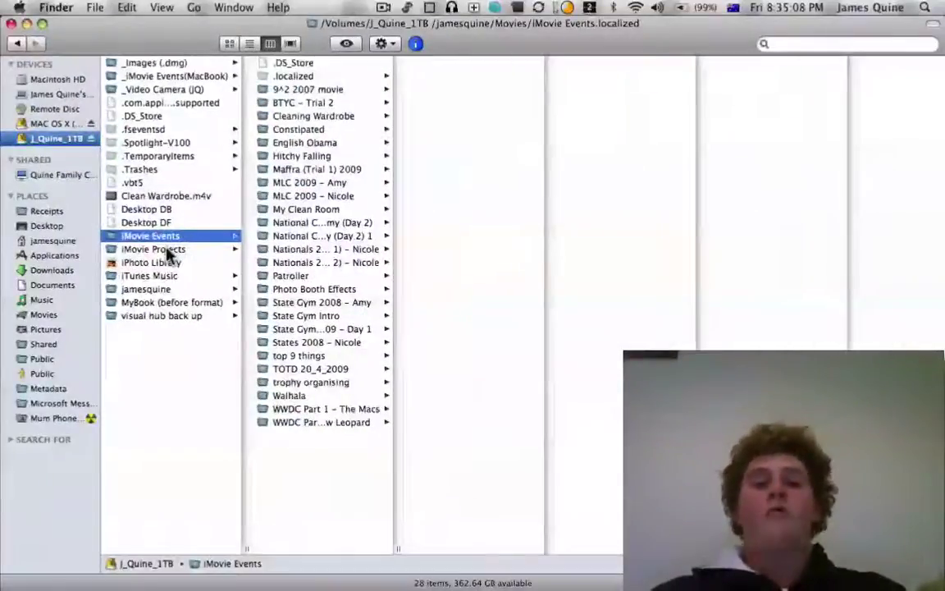
click(279, 244)
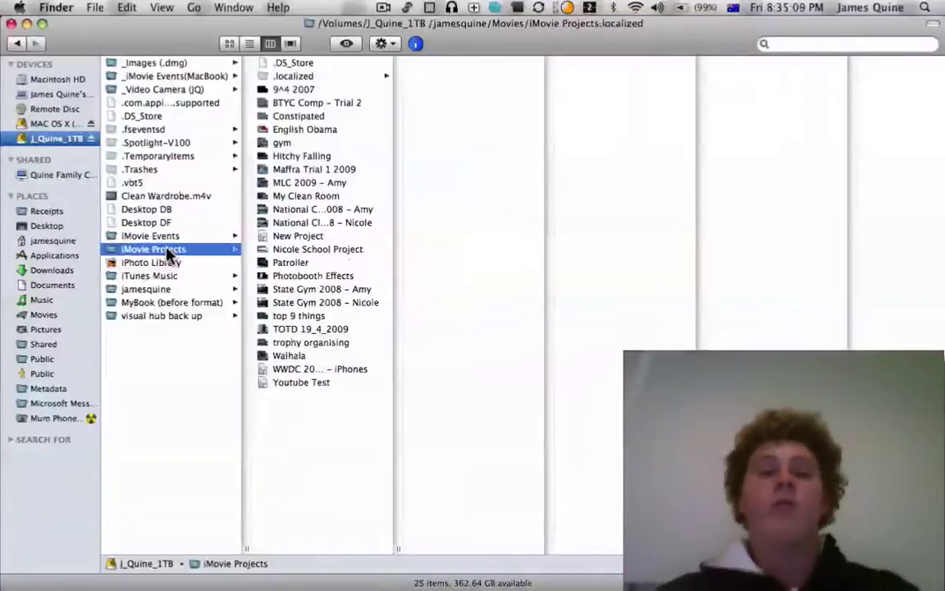